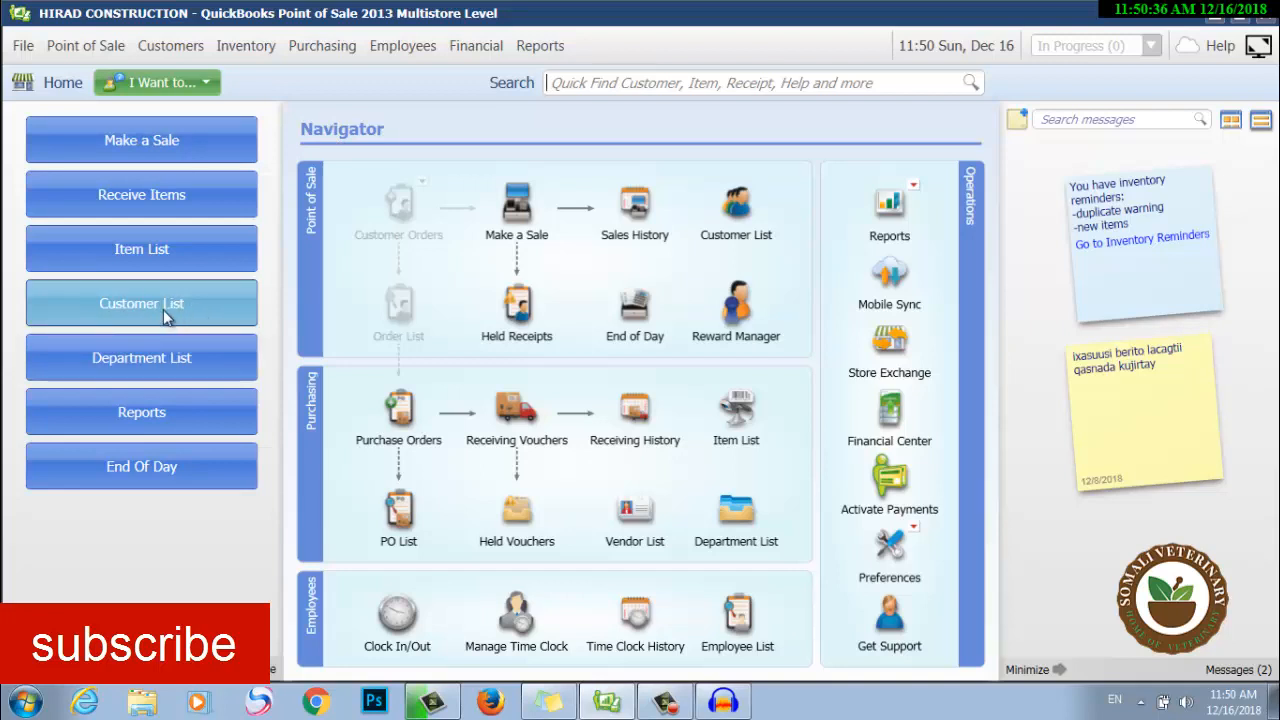
Start a new customer record and enter the customer's first and last name.
{"action": "left_click", "coordinate": [169, 56]}
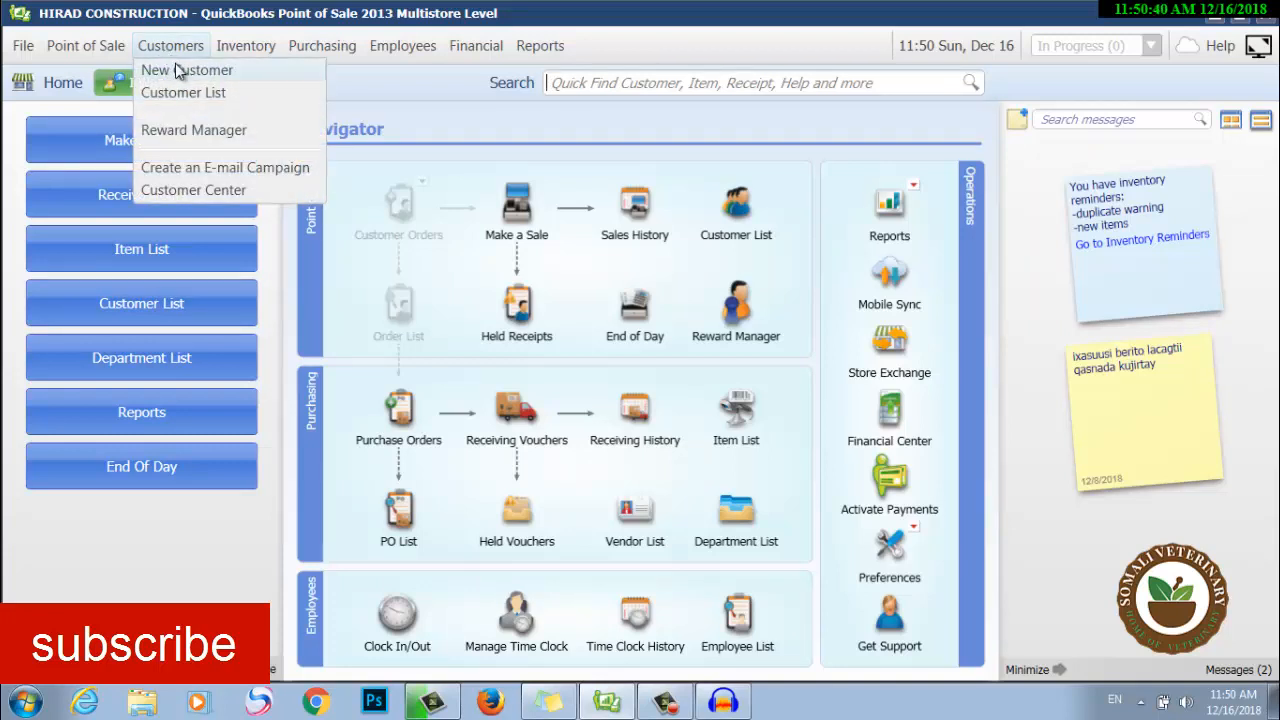
{"action": "left_click", "coordinate": [176, 64]}
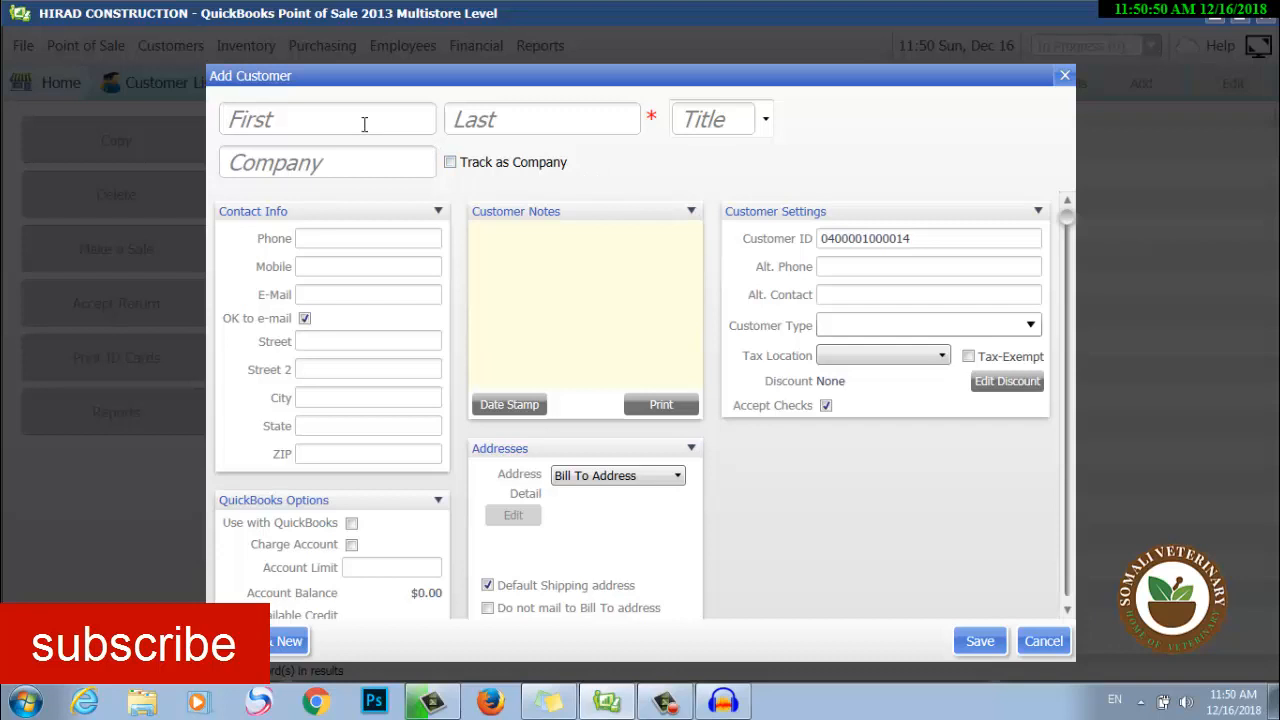
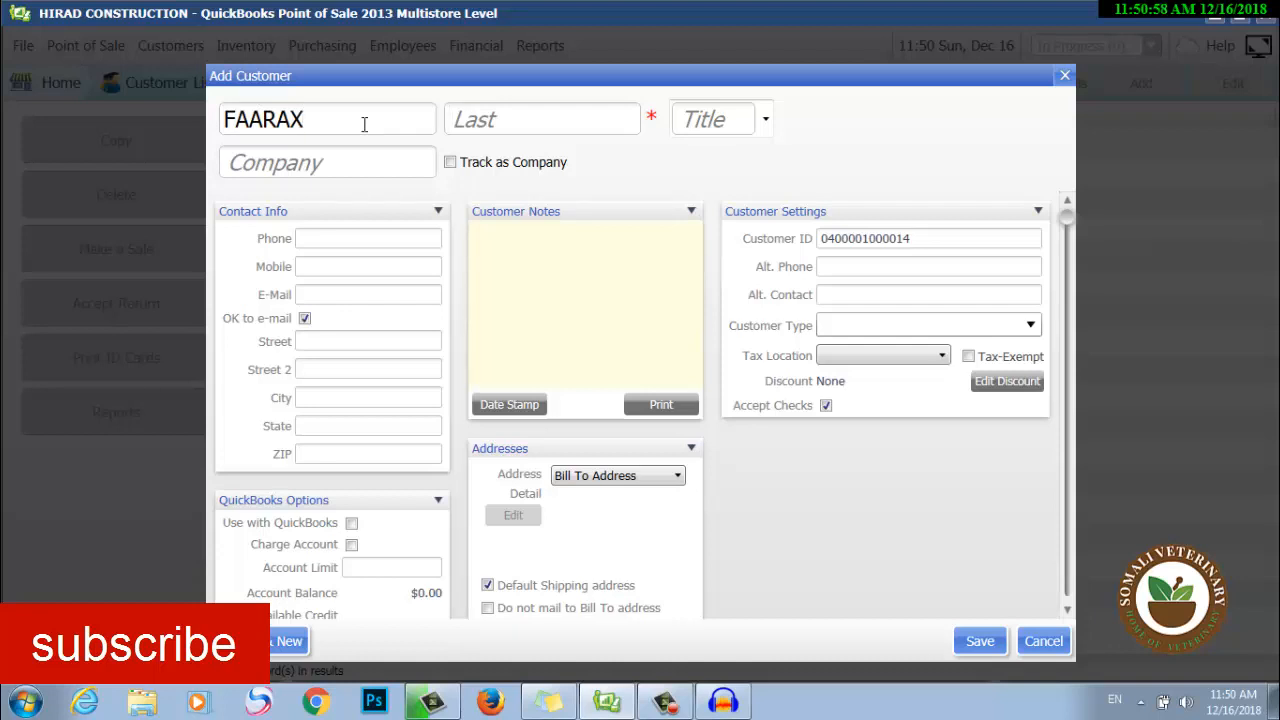
{"action": "key", "text": "Tab"}
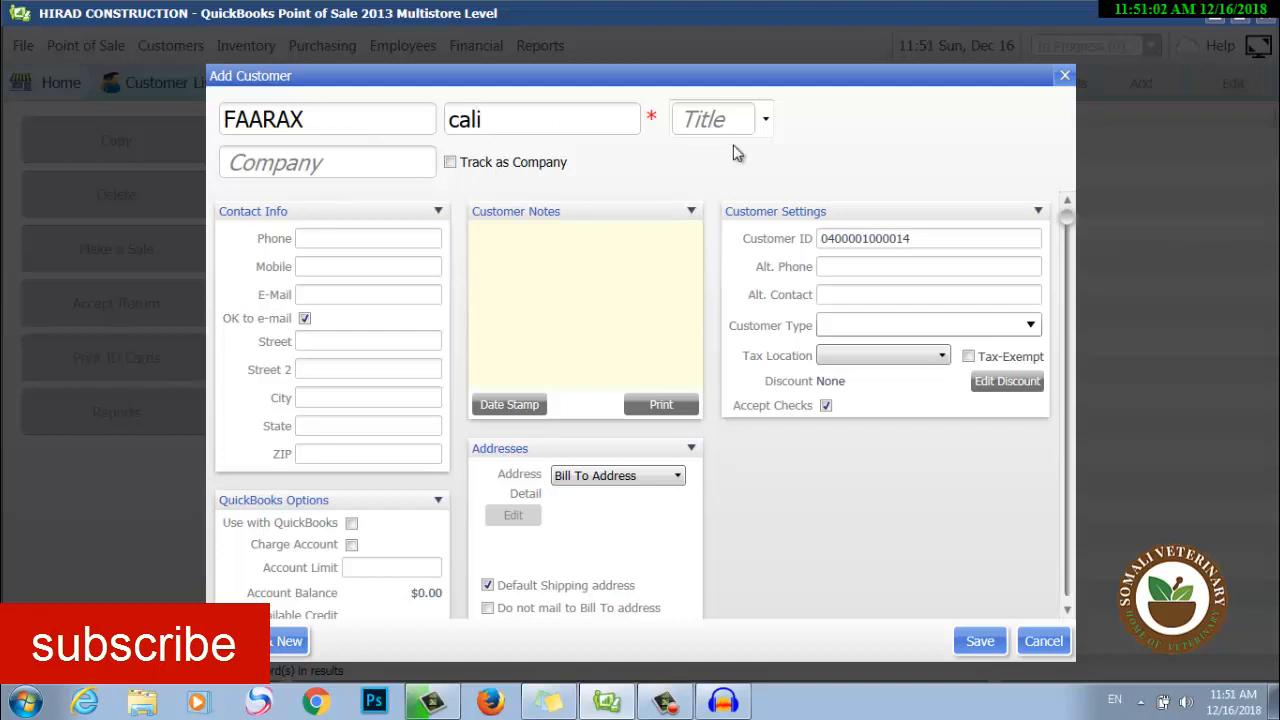
Set the new customer's title to Mr.
{"action": "left_click", "coordinate": [766, 122]}
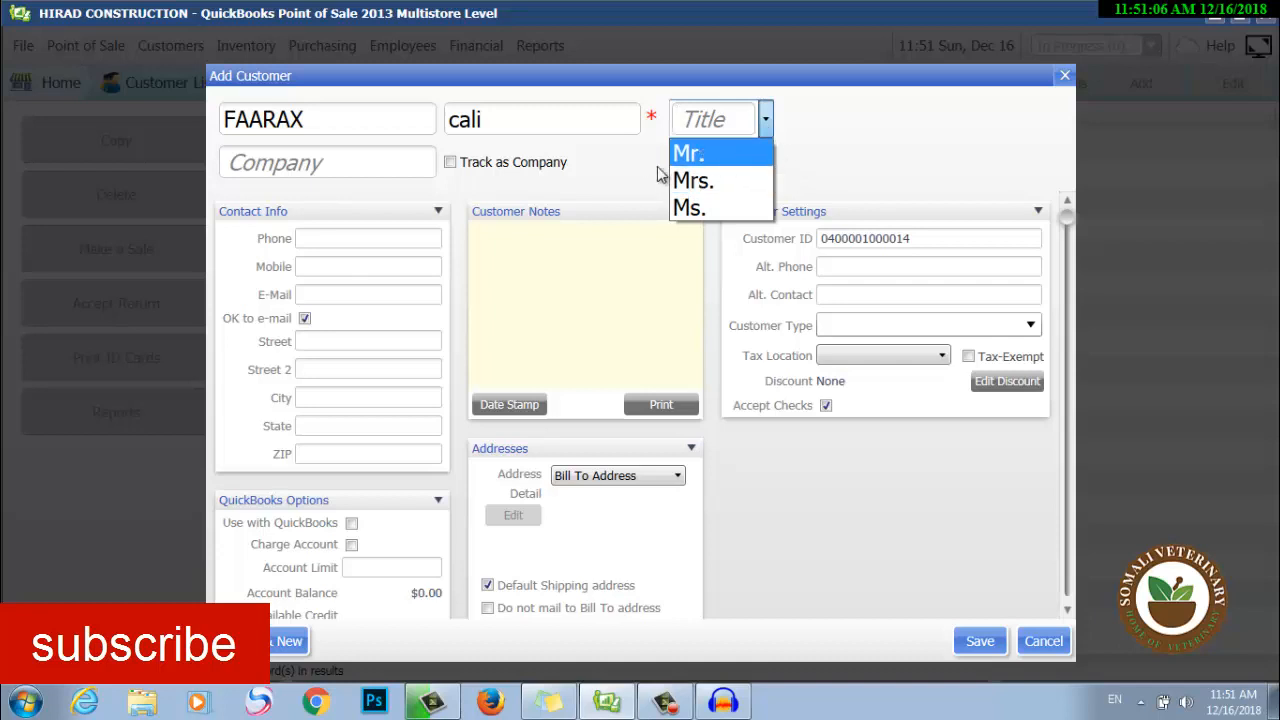
{"action": "key", "text": "Down"}
{"action": "left_click", "coordinate": [731, 160]}
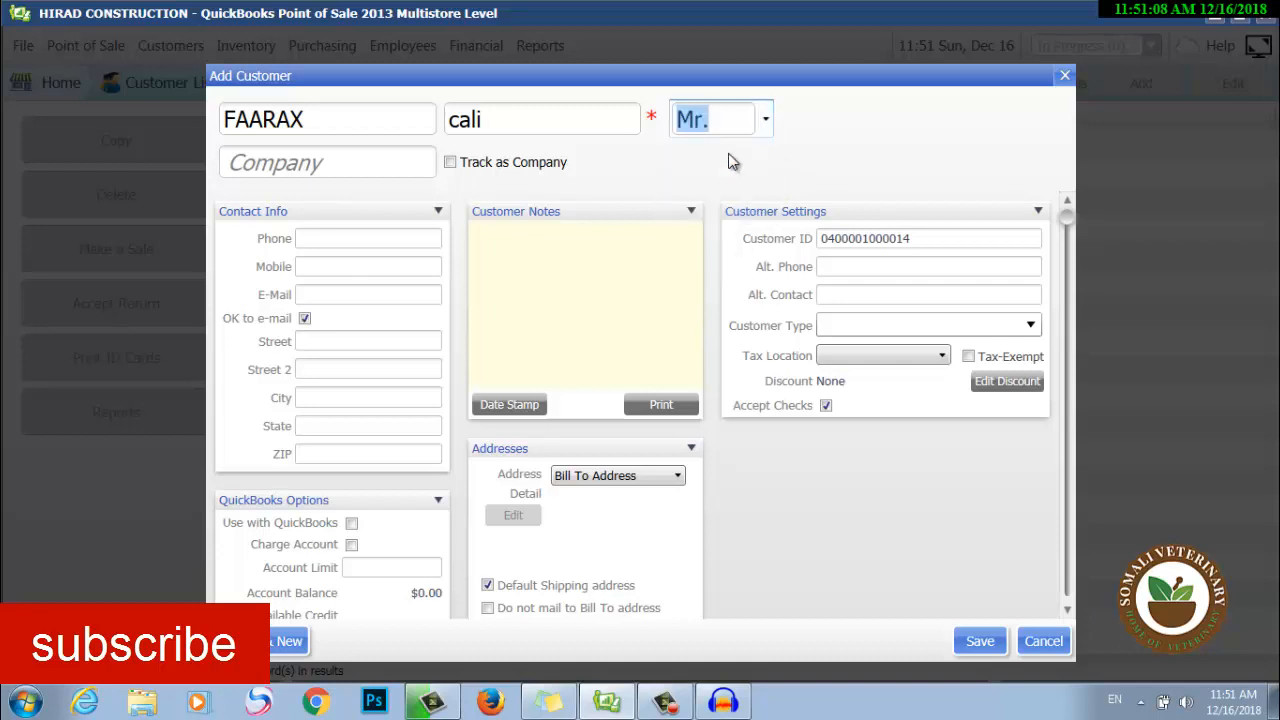
{"action": "left_click", "coordinate": [375, 167]}
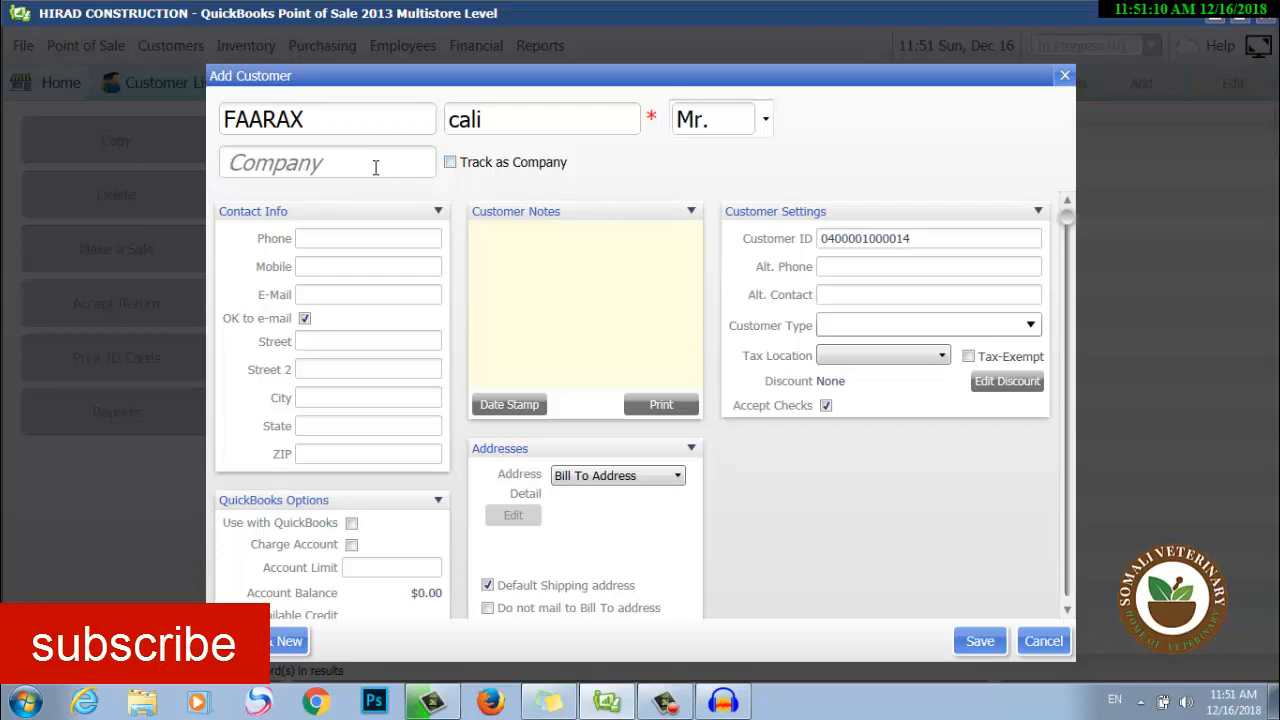
Enter the customer's phone number in Phone and mobile number in Mobile.
{"action": "left_click", "coordinate": [410, 240]}
{"action": "left_click", "coordinate": [380, 273]}
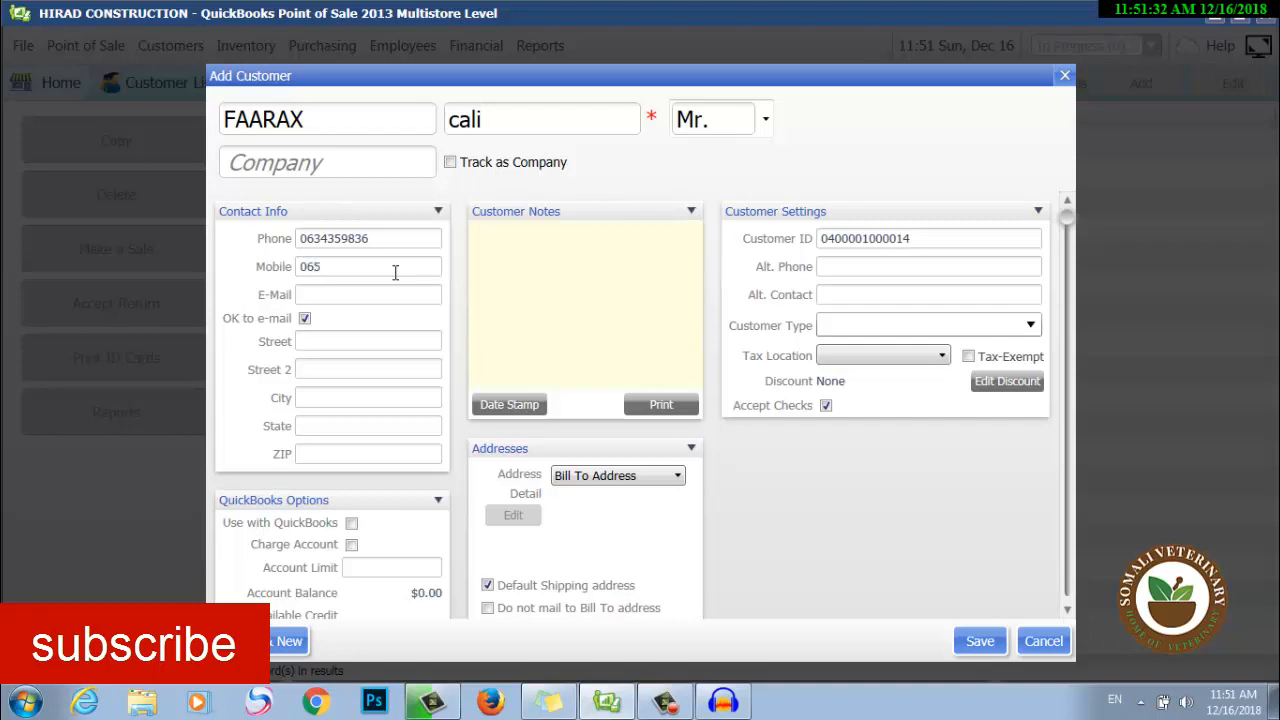
Fill in Burao as the customer's city, fixing the mistyped entry.
{"action": "left_click", "coordinate": [346, 348]}
{"action": "left_click", "coordinate": [341, 369]}
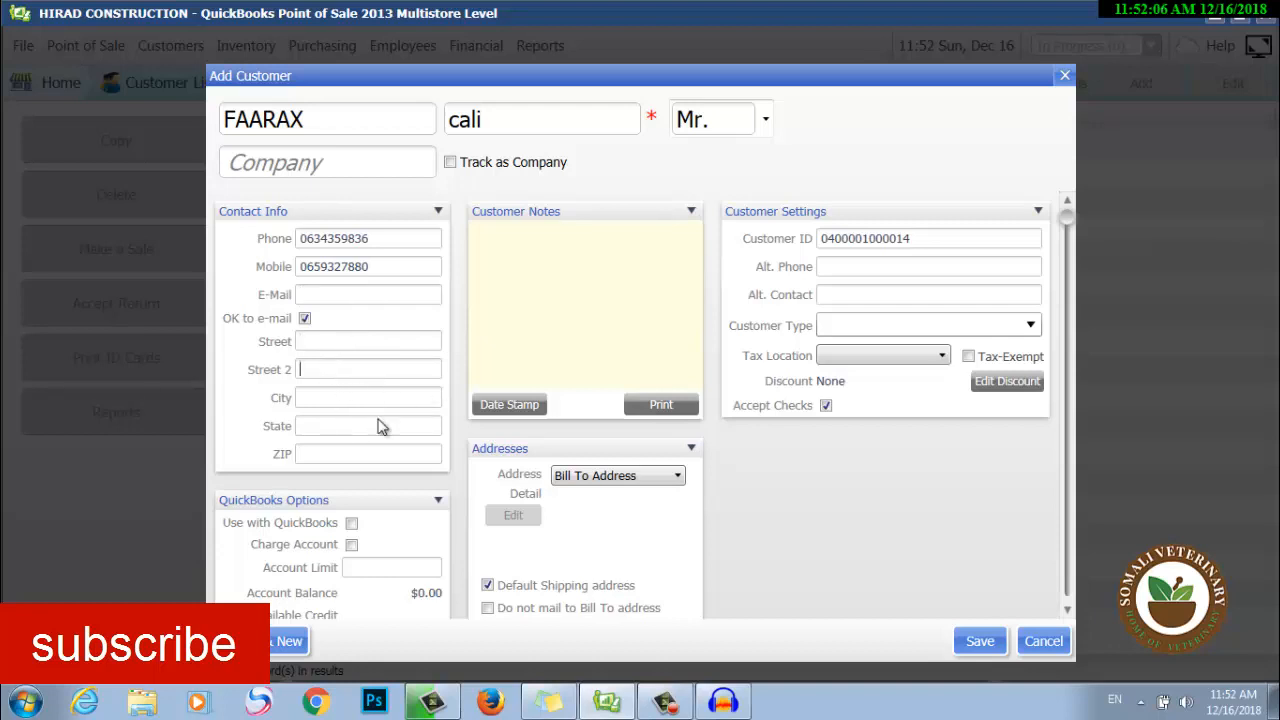
{"action": "left_click", "coordinate": [399, 395]}
{"action": "type", "text": "bor"}
{"action": "key", "text": "BackSpace"}
{"action": "key", "text": "BackSpace"}
{"action": "key", "text": "BackSpace"}
{"action": "type", "text": "Burao"}
Save the customer, close the Customer Detail panel, and return to the Home Navigator.
{"action": "left_click", "coordinate": [980, 641]}
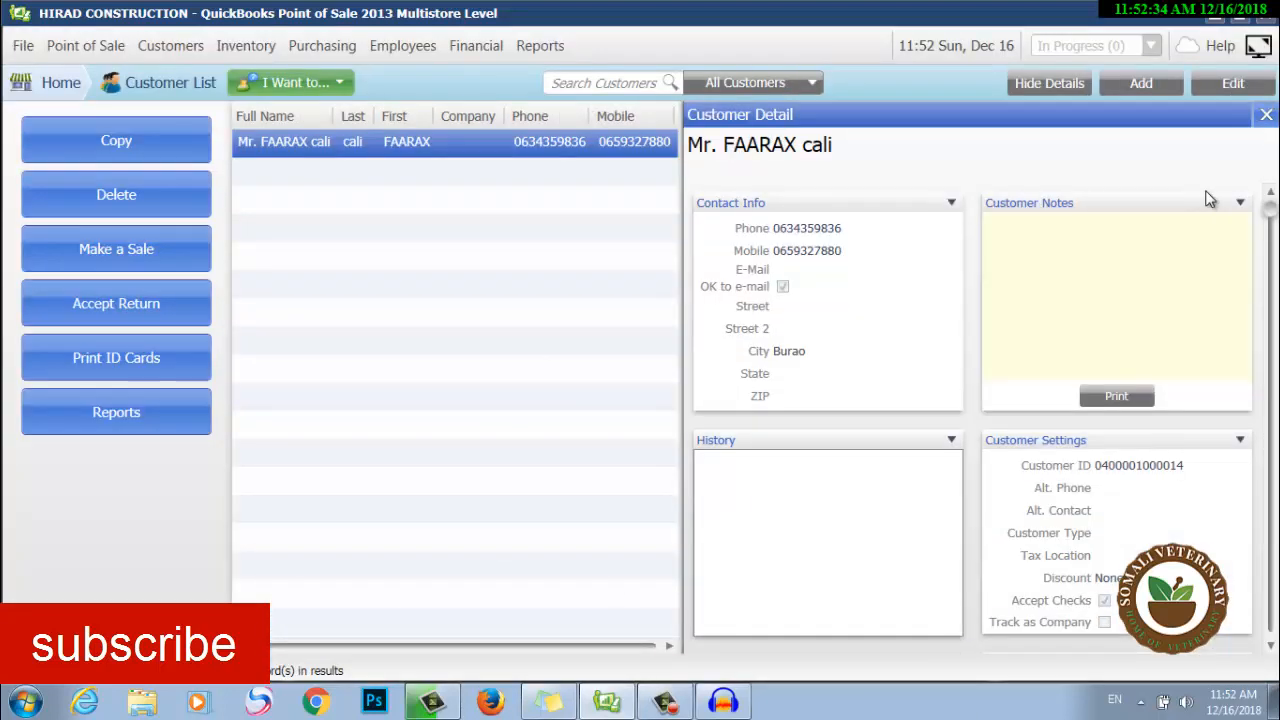
{"action": "left_click", "coordinate": [1265, 117]}
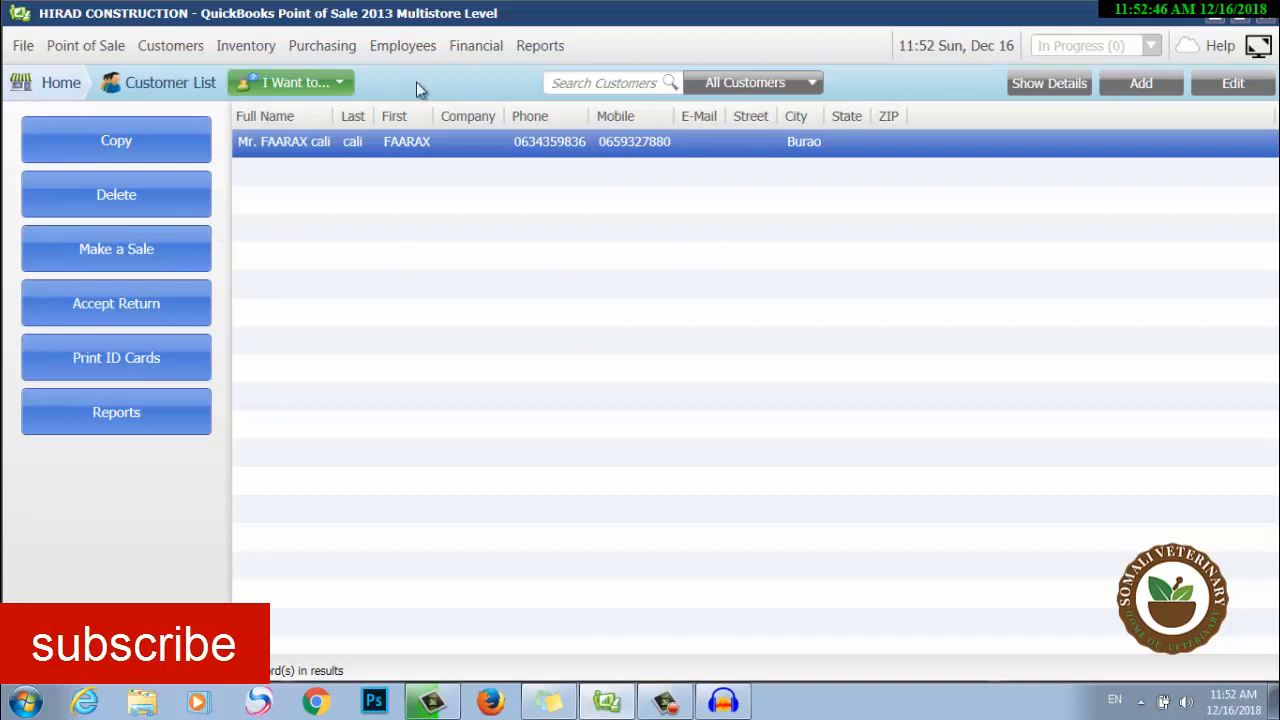
{"action": "left_click", "coordinate": [52, 92]}
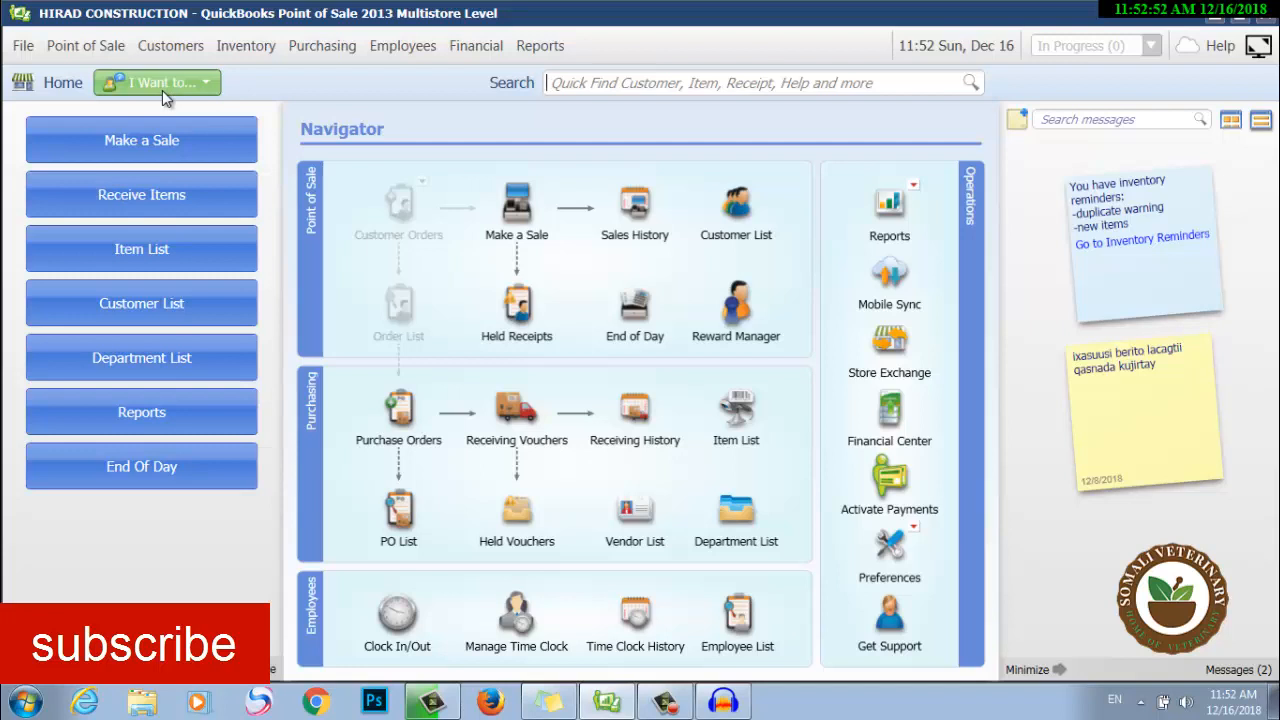
On a new sales receipt, search the first letters of the customer's name, then go Home.
{"action": "left_click", "coordinate": [183, 150]}
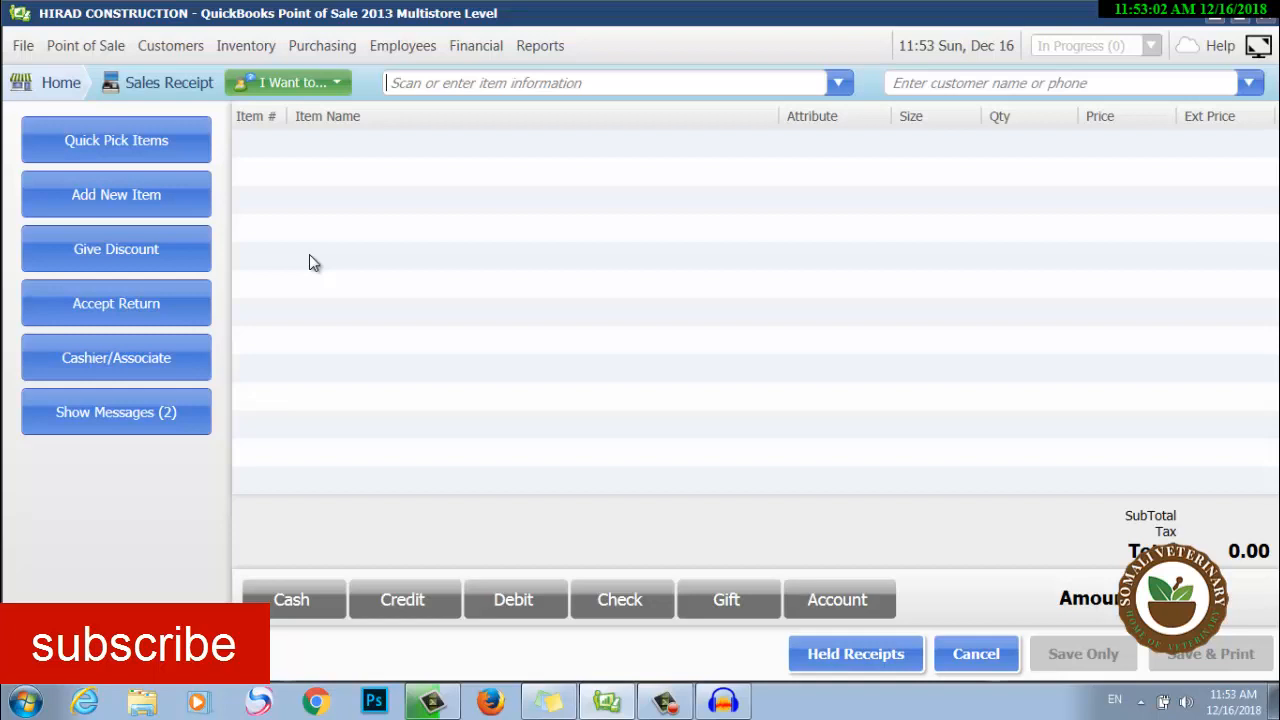
{"action": "left_click", "coordinate": [1171, 89]}
{"action": "type", "text": "fzaa"}
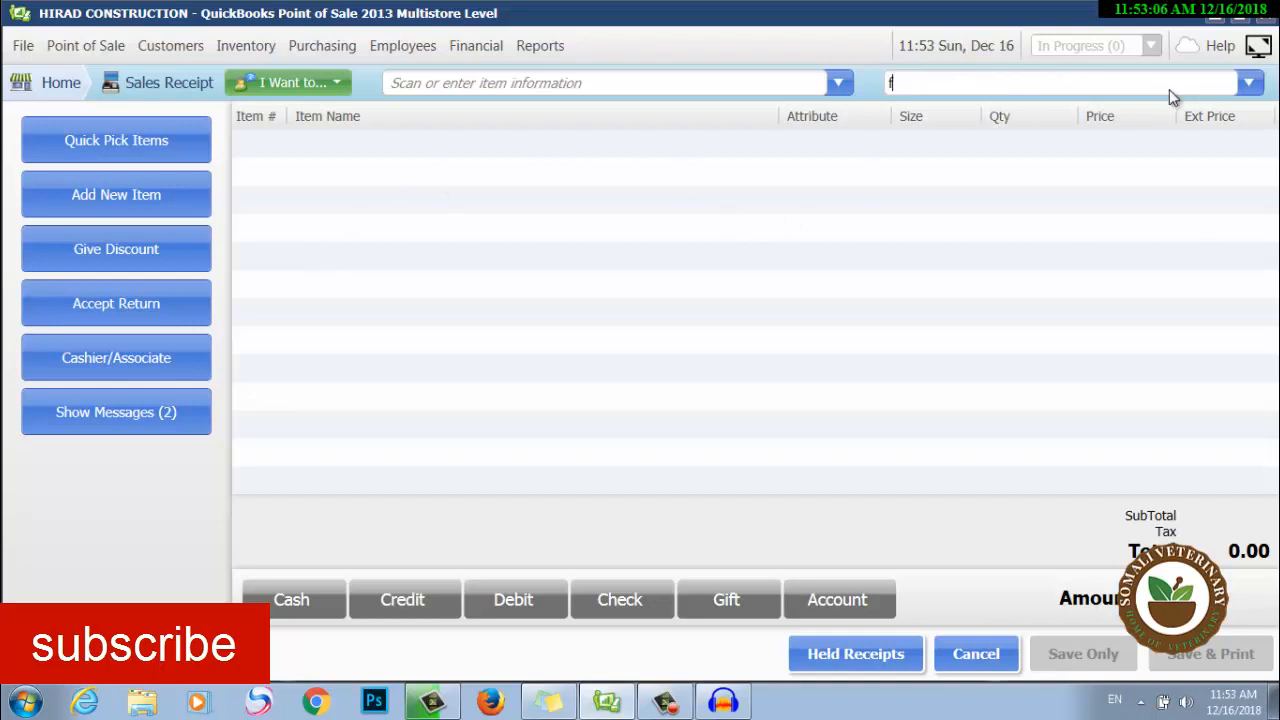
{"action": "key", "text": "BackSpace"}
{"action": "key", "text": "BackSpace"}
{"action": "key", "text": "BackSpace"}
{"action": "key", "text": "BackSpace"}
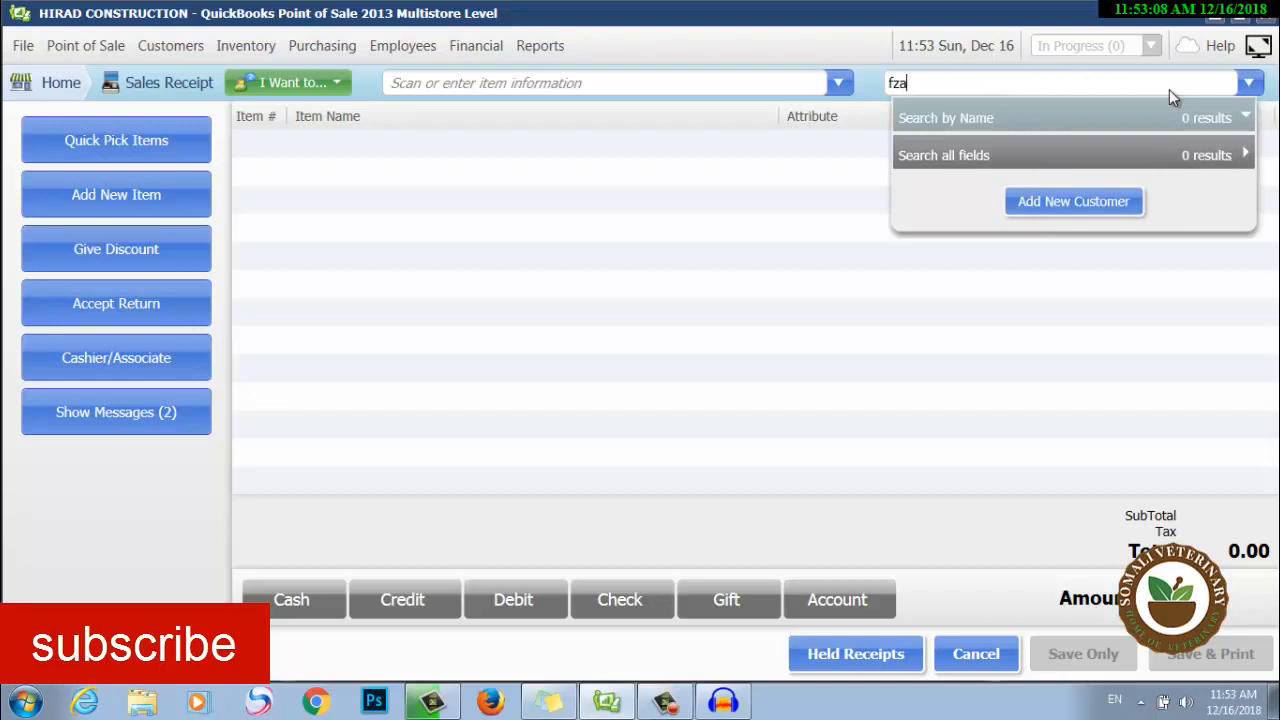
{"action": "type", "text": "fa"}
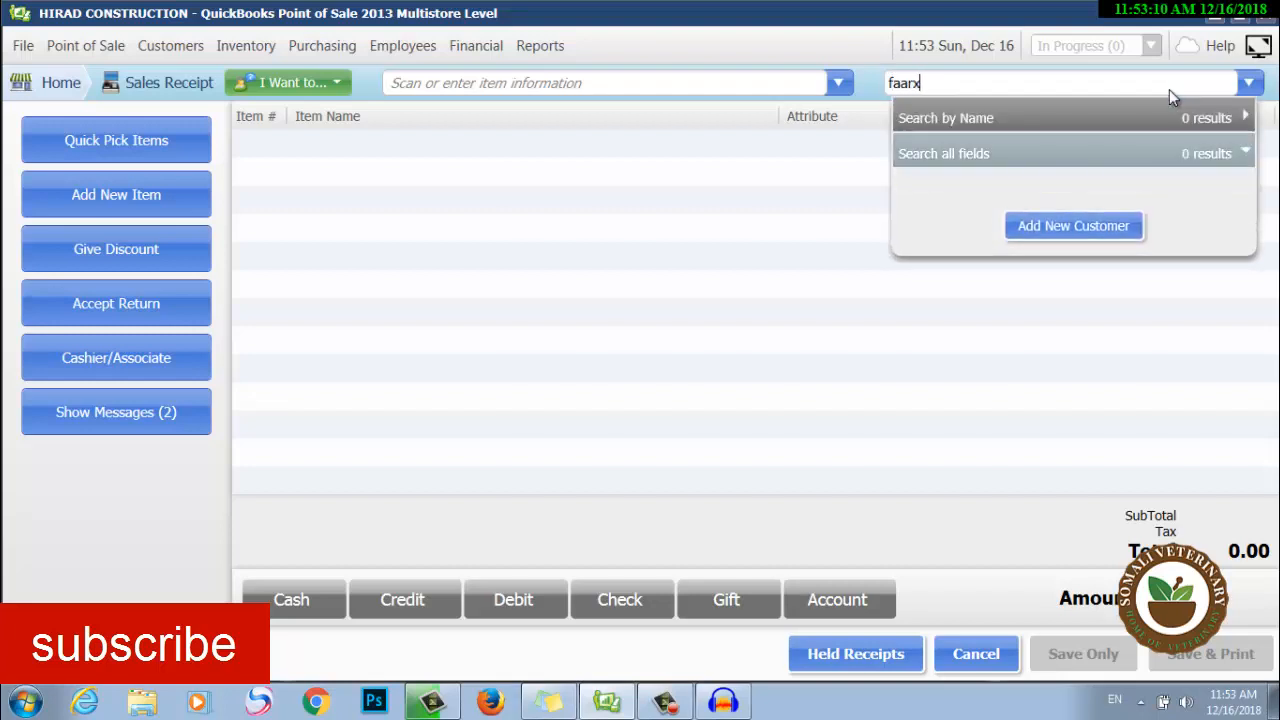
{"action": "key", "text": "BackSpace"}
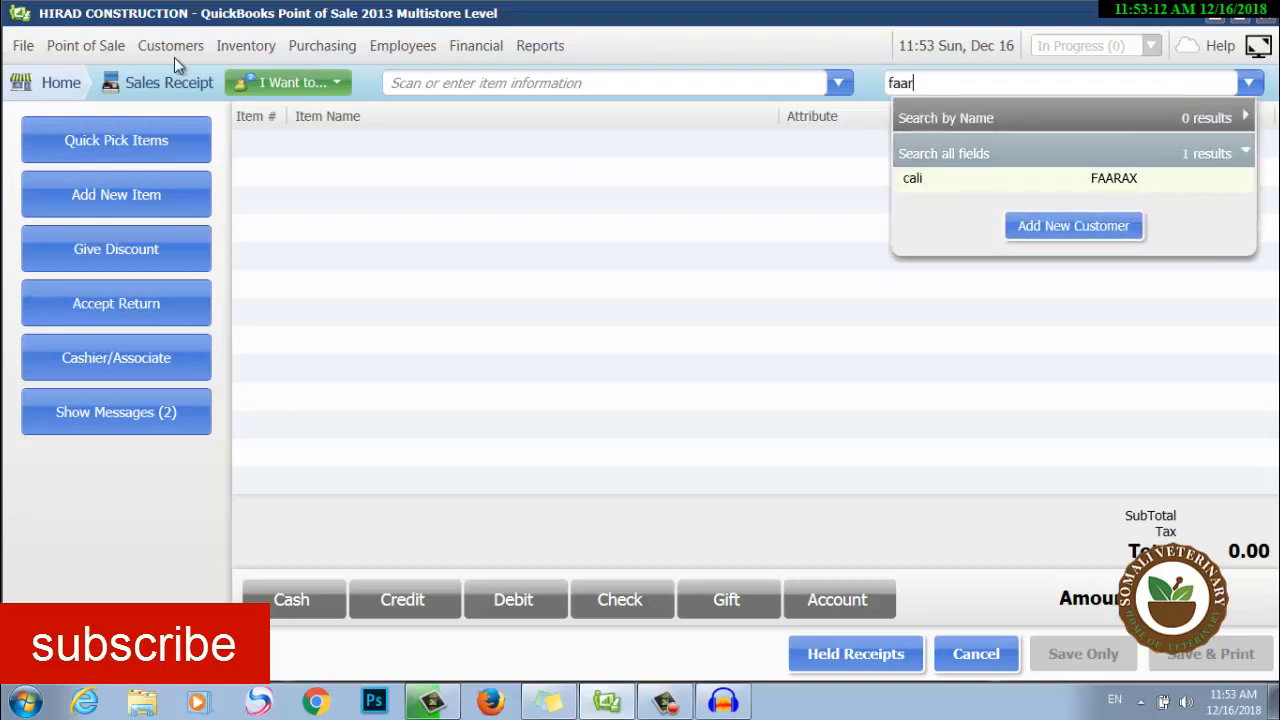
{"action": "left_click", "coordinate": [84, 92]}
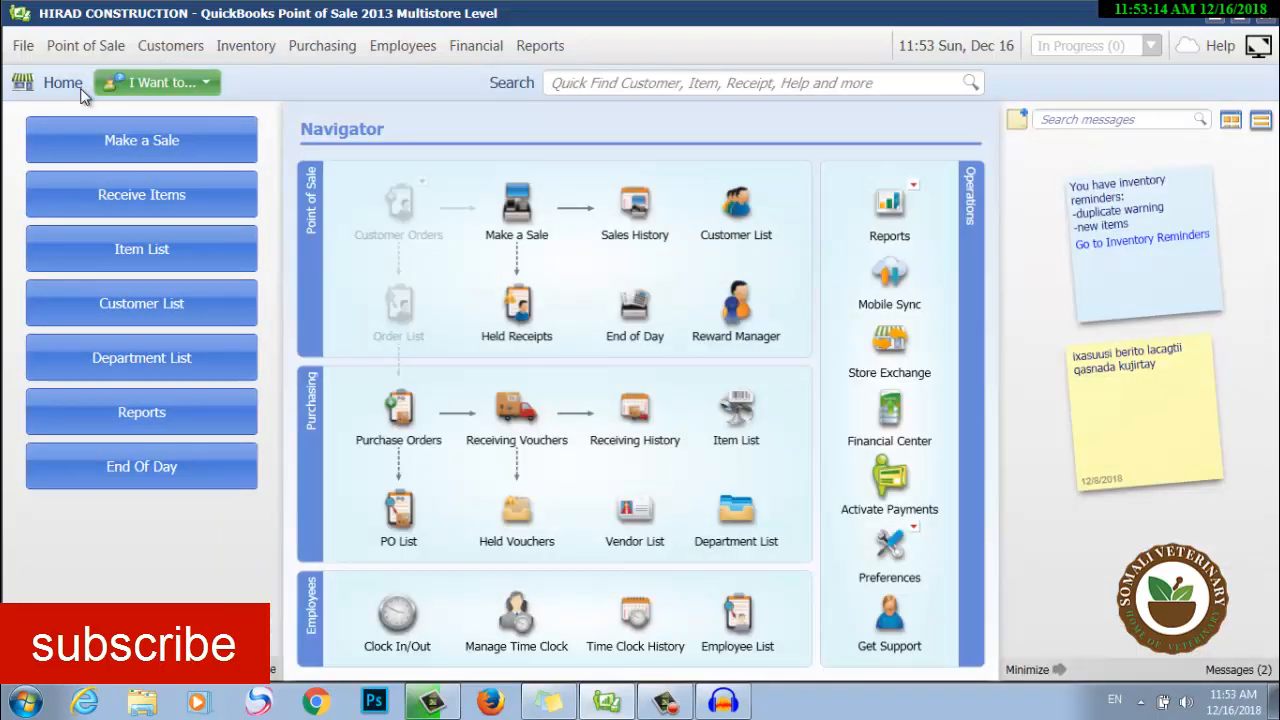